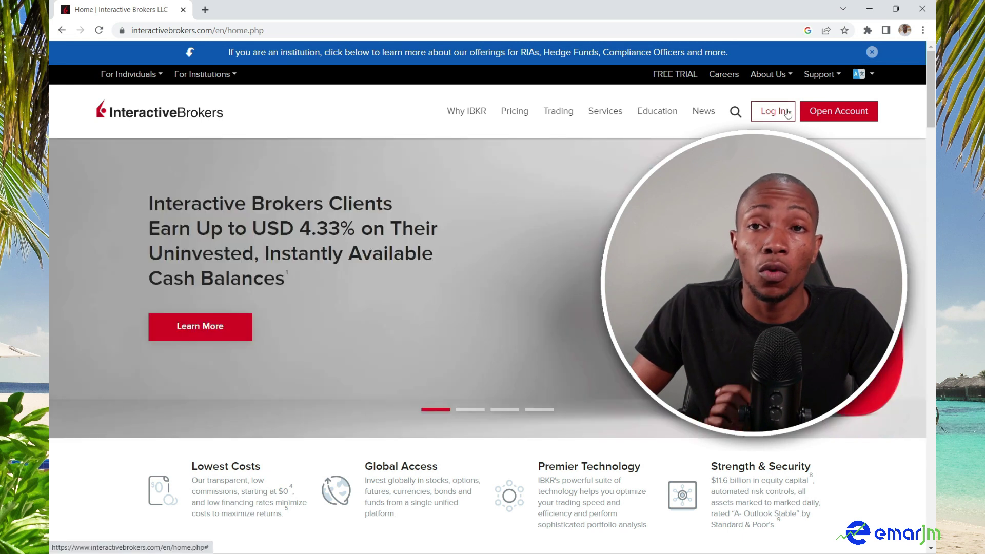
Step: Log in with the saved credentials and enter the IB Key response code
mouse_move(778, 118)
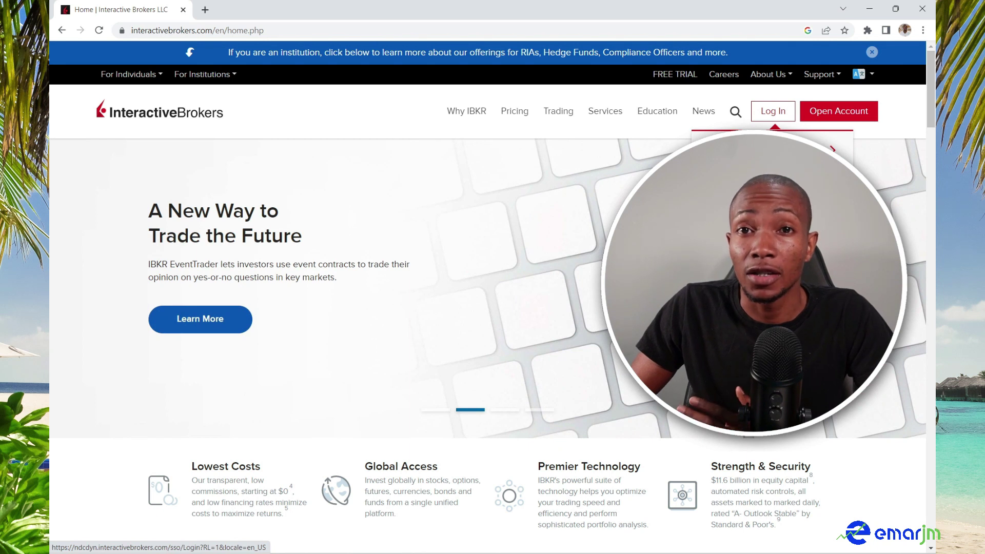
click(773, 111)
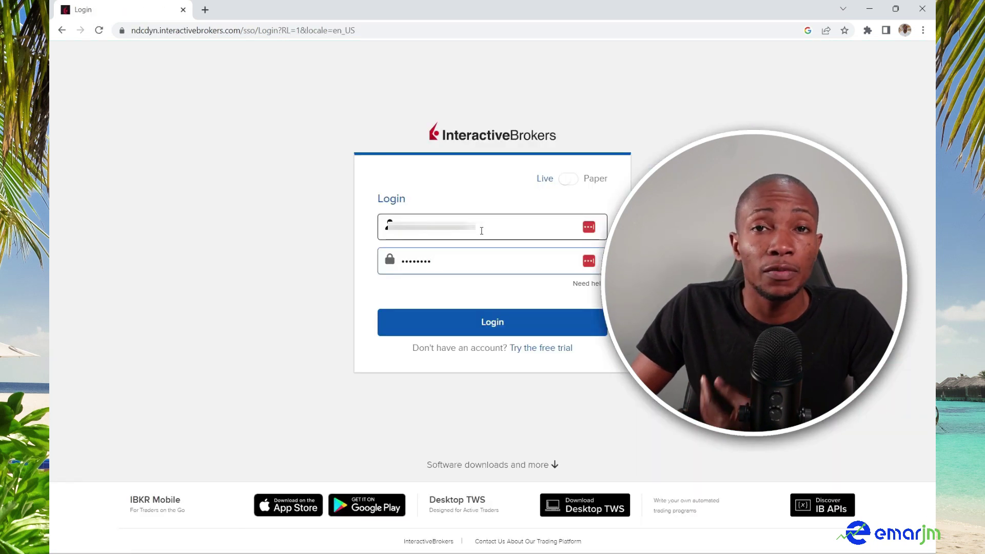
click(471, 322)
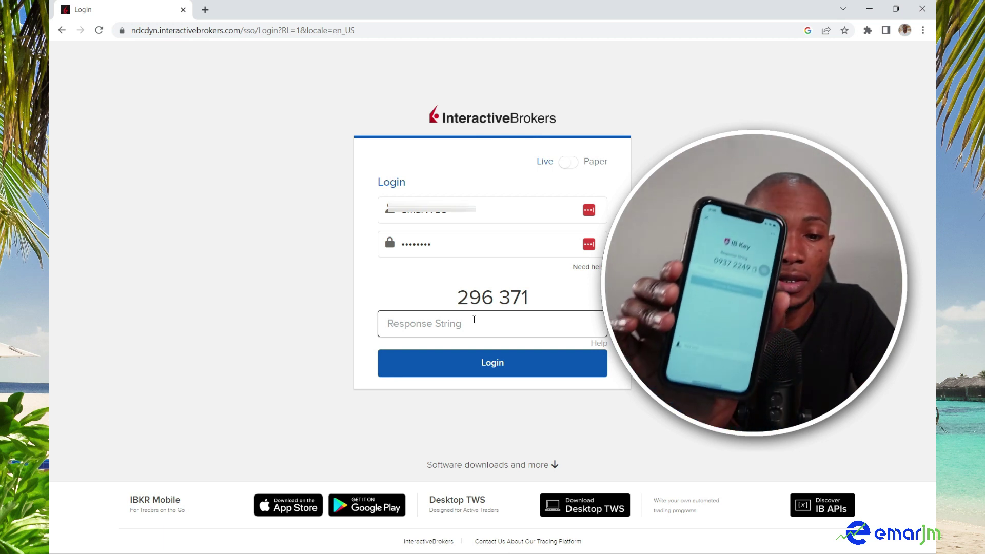
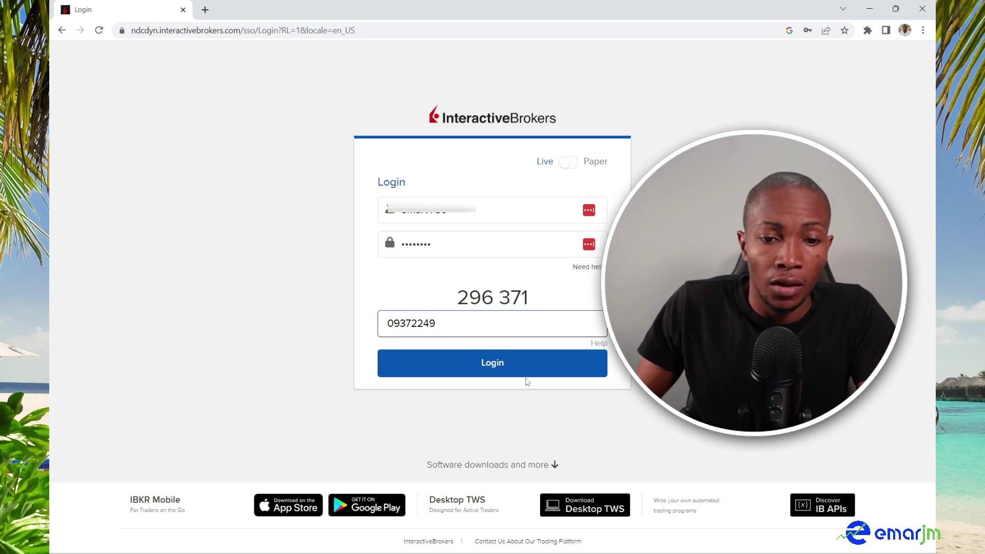
click(497, 370)
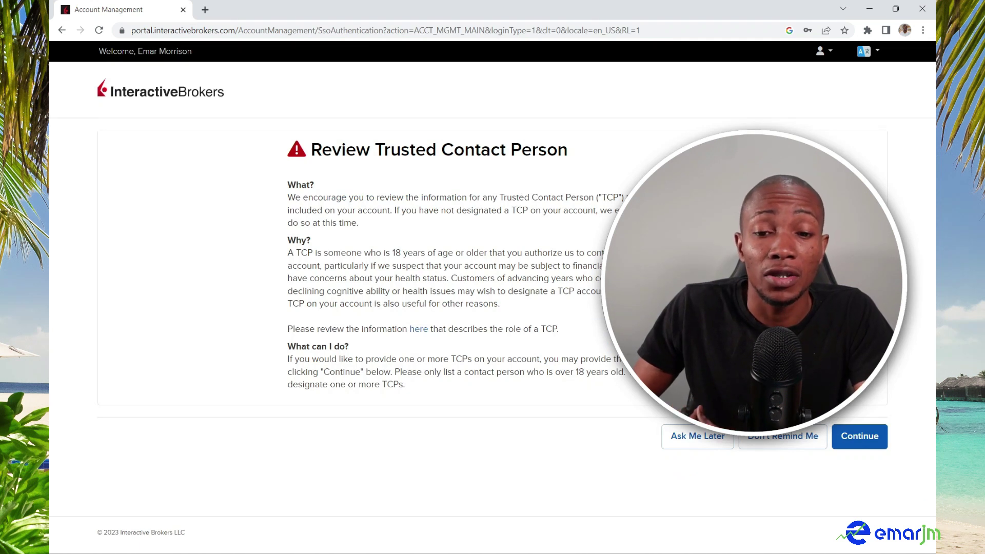
Step: Skip the trusted contact review and go to Transfer & Pay's Transfer Funds page
click(683, 442)
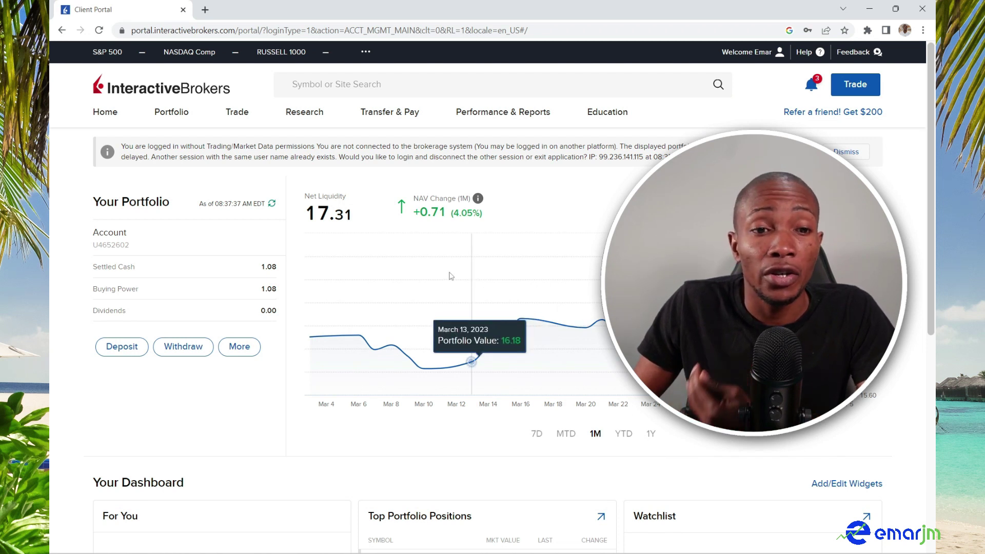
click(383, 113)
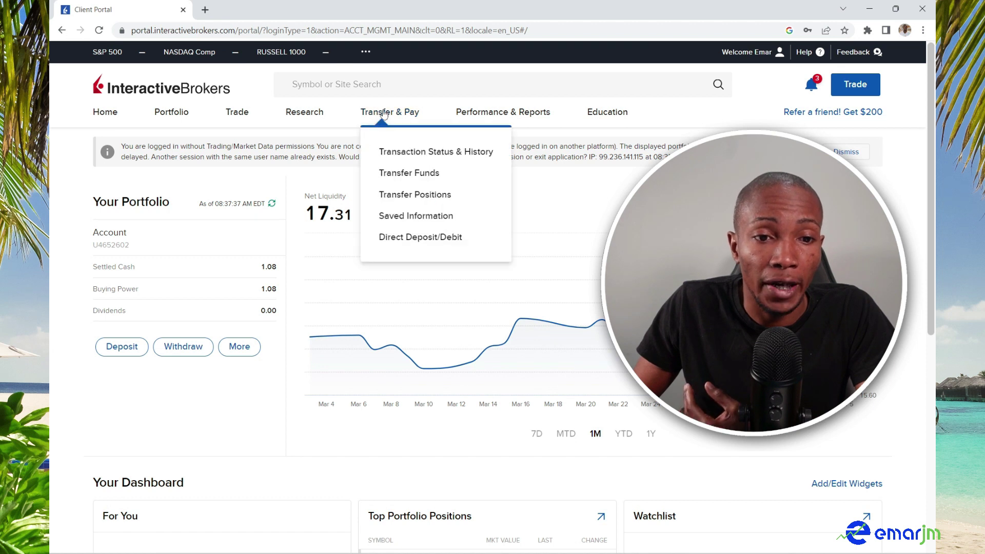
click(402, 175)
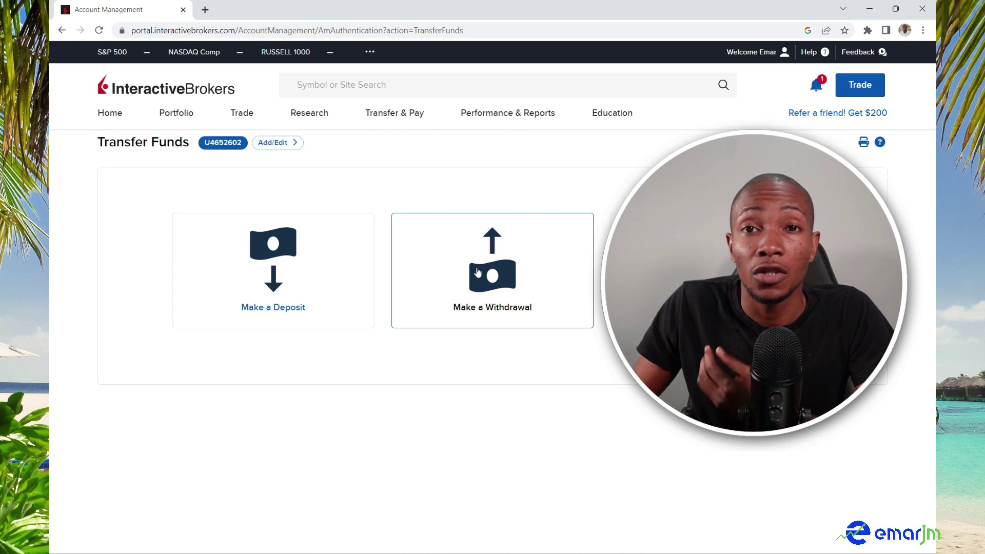
Step: Begin a deposit with a new method and pick Transfer from Wise Balance
click(290, 249)
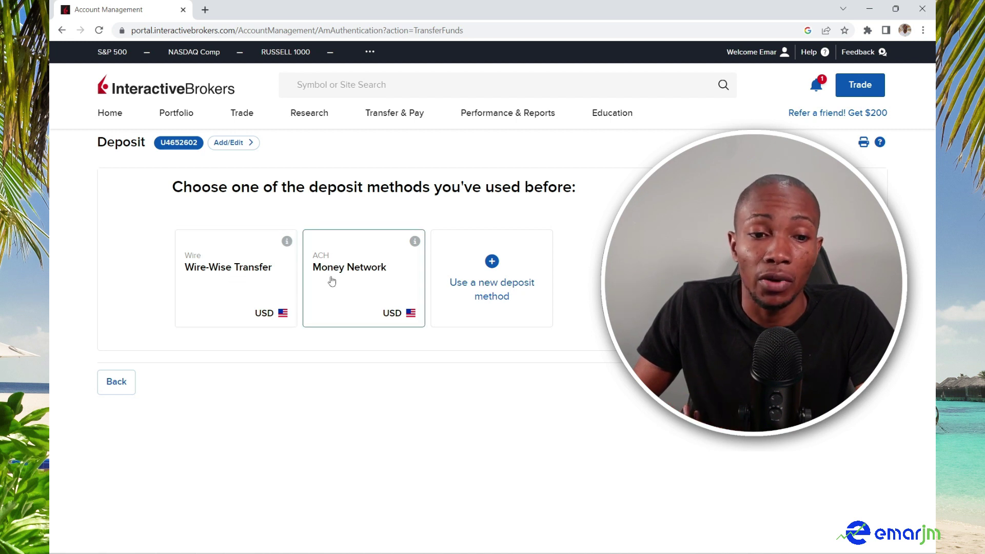
click(490, 264)
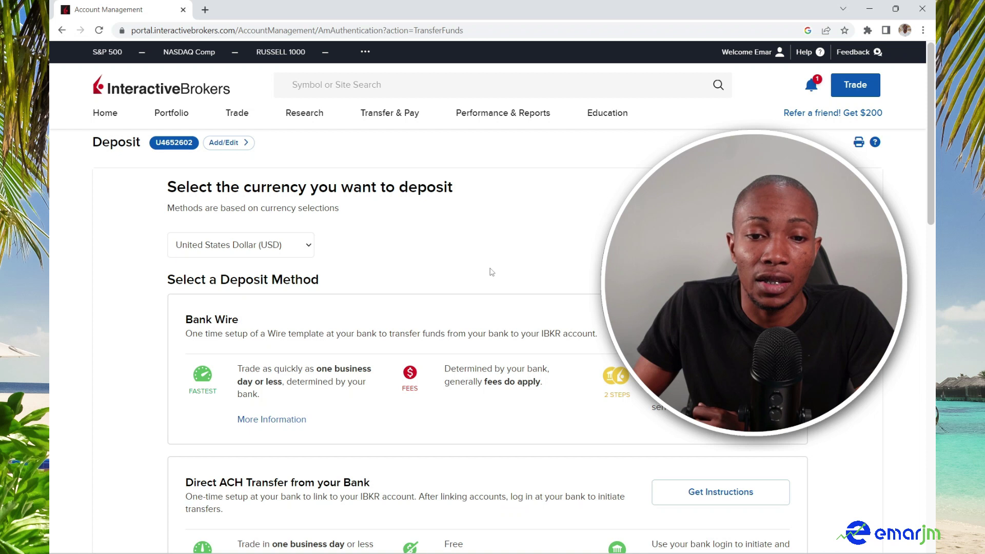
scroll(487, 268, down, 10)
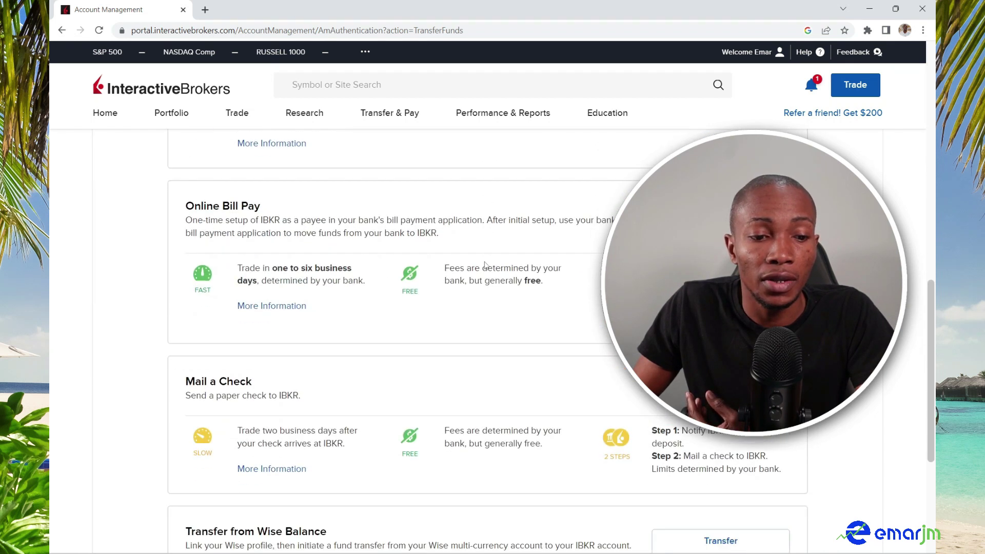
scroll(485, 265, down, 5)
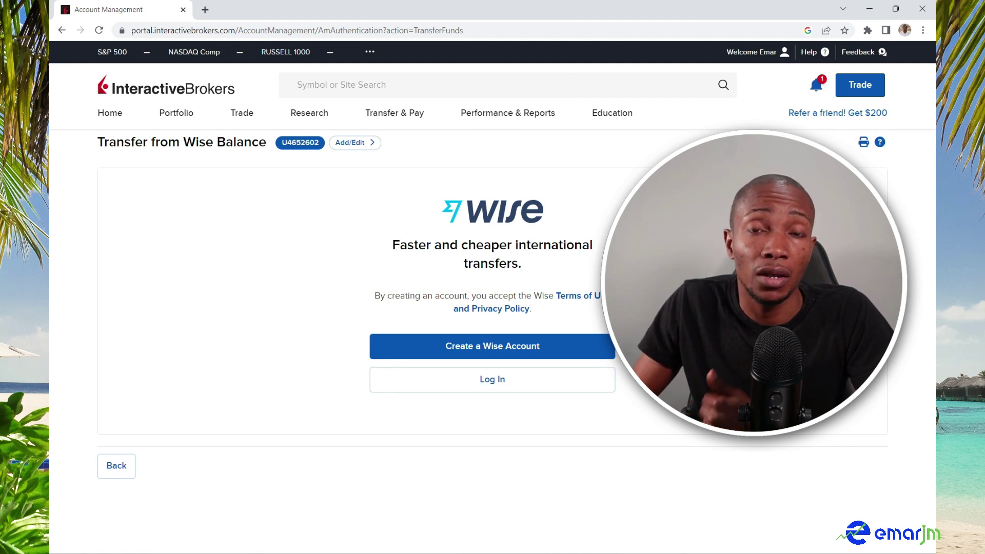
Step: Log in to the existing Wise account and authorize Interactive Brokers access
click(483, 382)
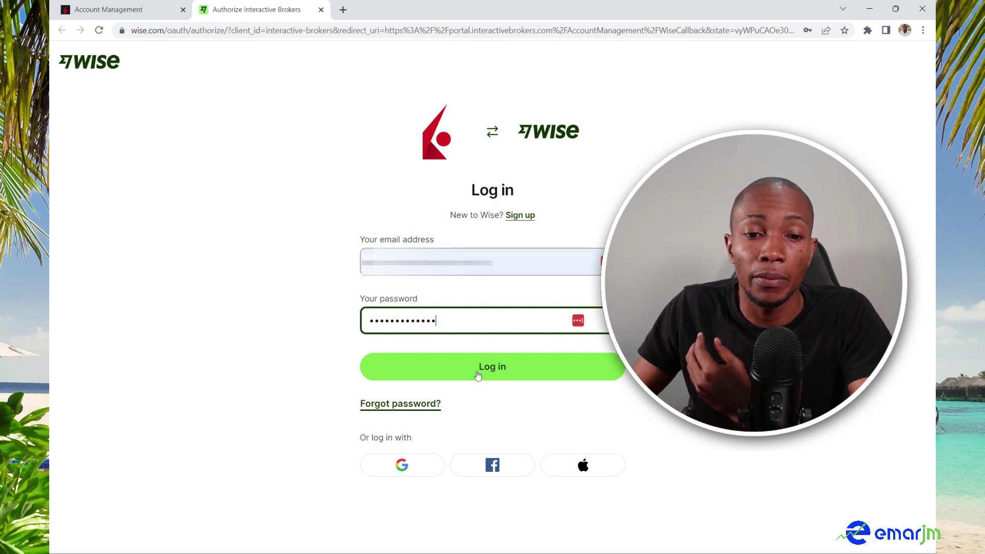
click(480, 374)
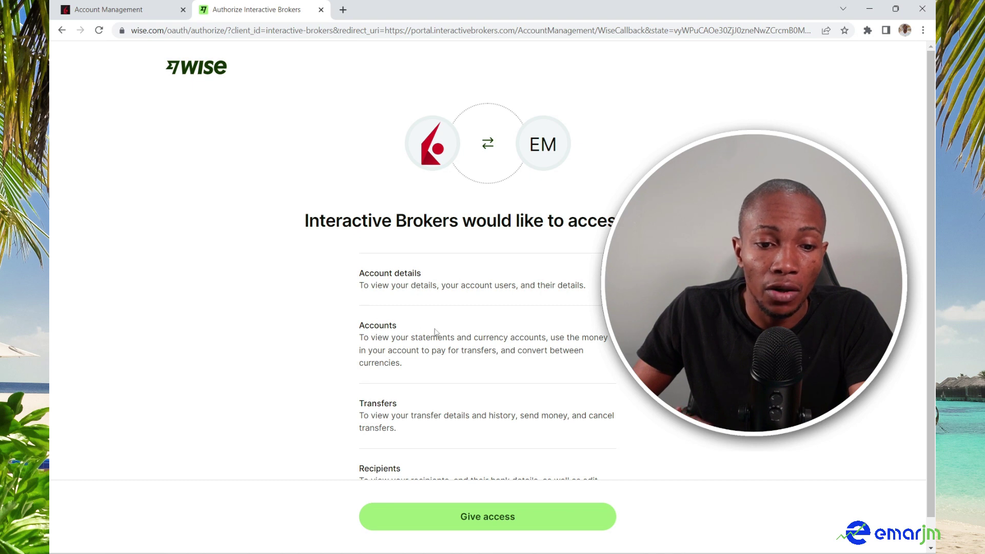
scroll(395, 425, down, 1)
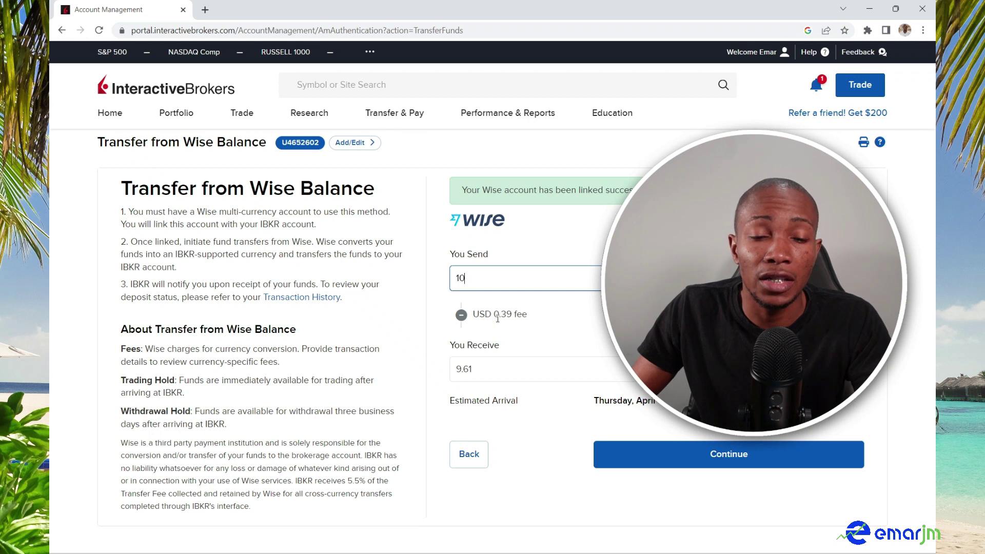
key(BackSpace)
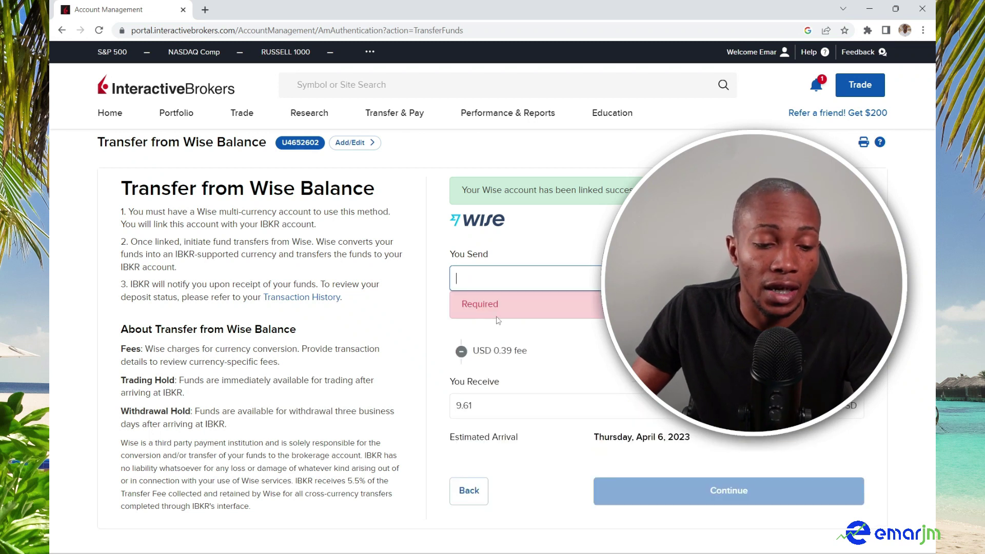
text(1000)
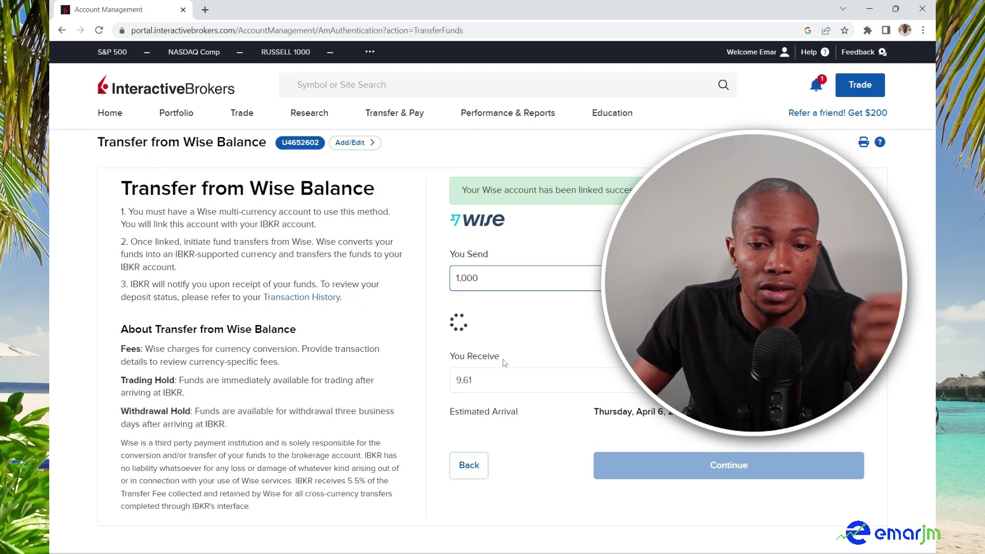
drag(490, 283, 446, 281)
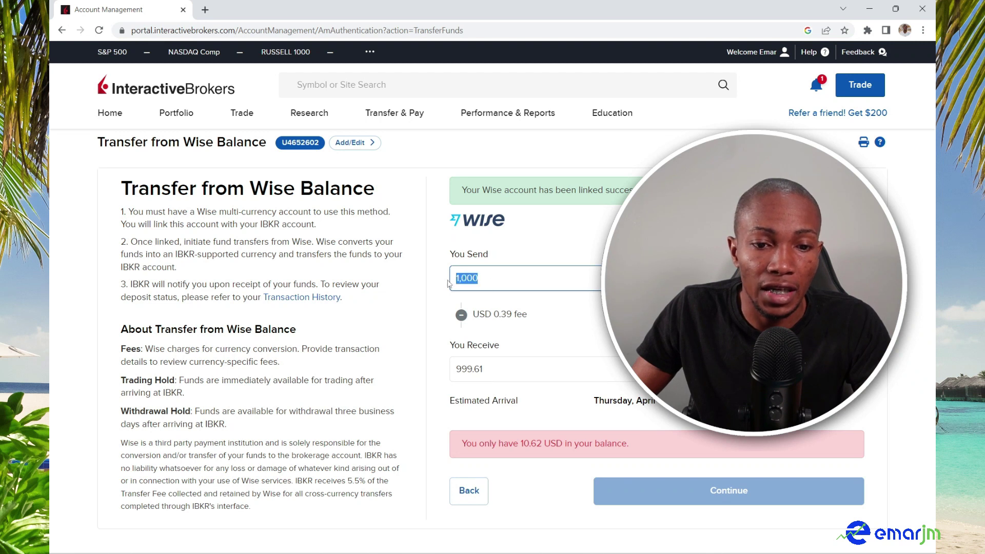
text(100)
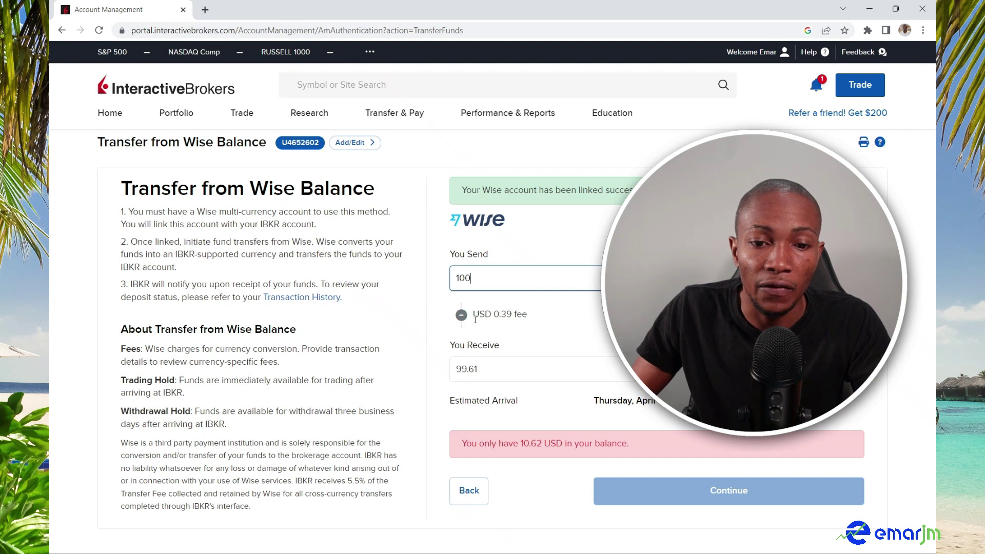
double_click(485, 282)
click(482, 280)
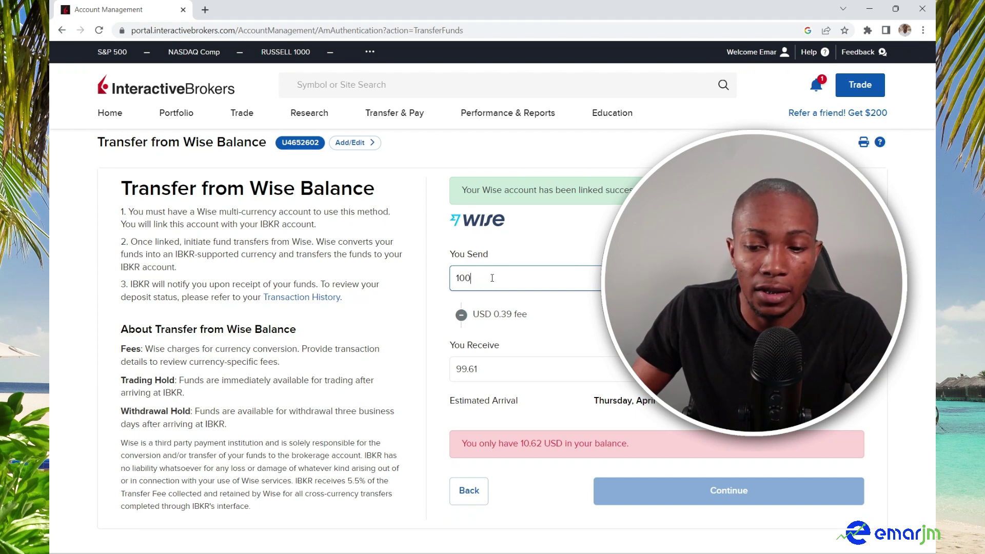
key(BackSpace)
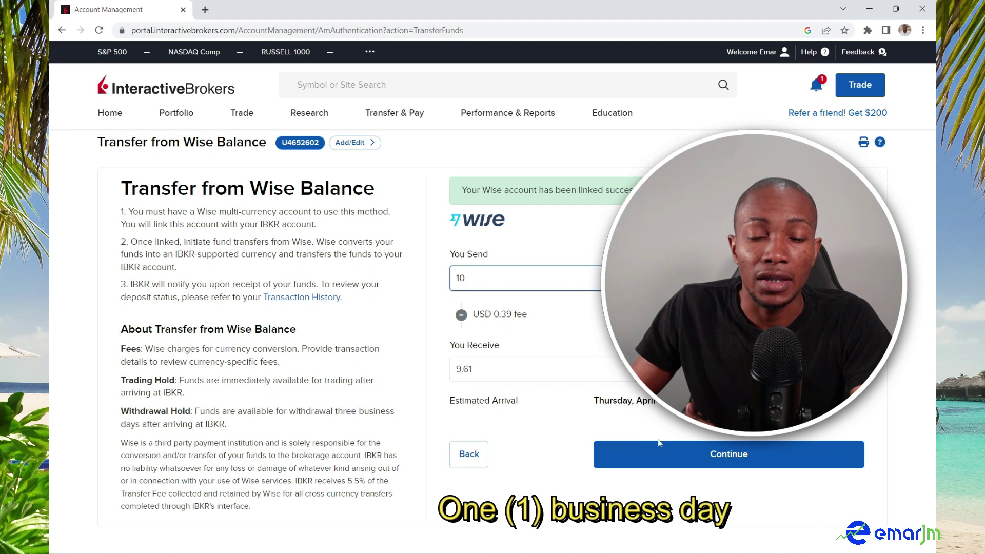
Step: Submit the USD 10 Wise deposit, send a rating of 5, and finish
click(692, 455)
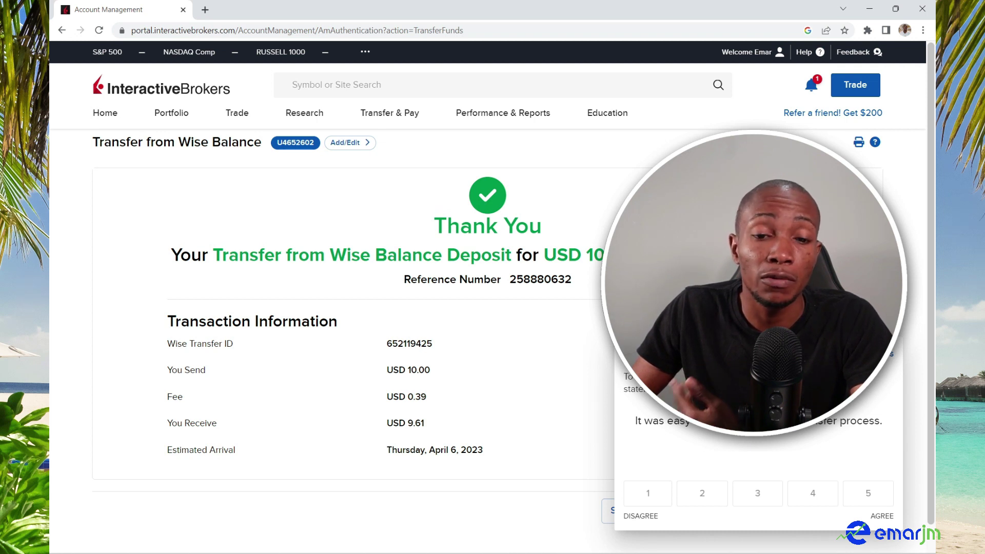
click(865, 494)
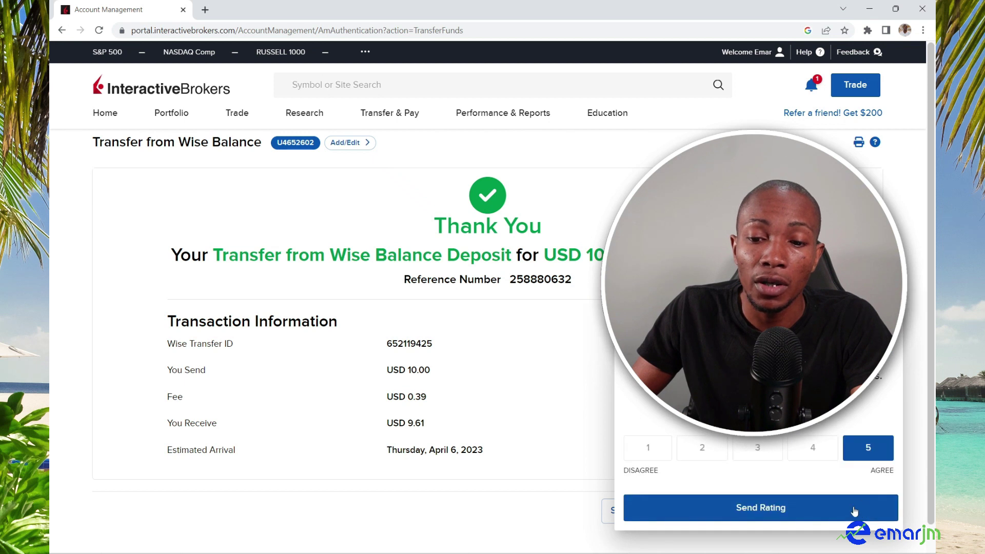
click(754, 509)
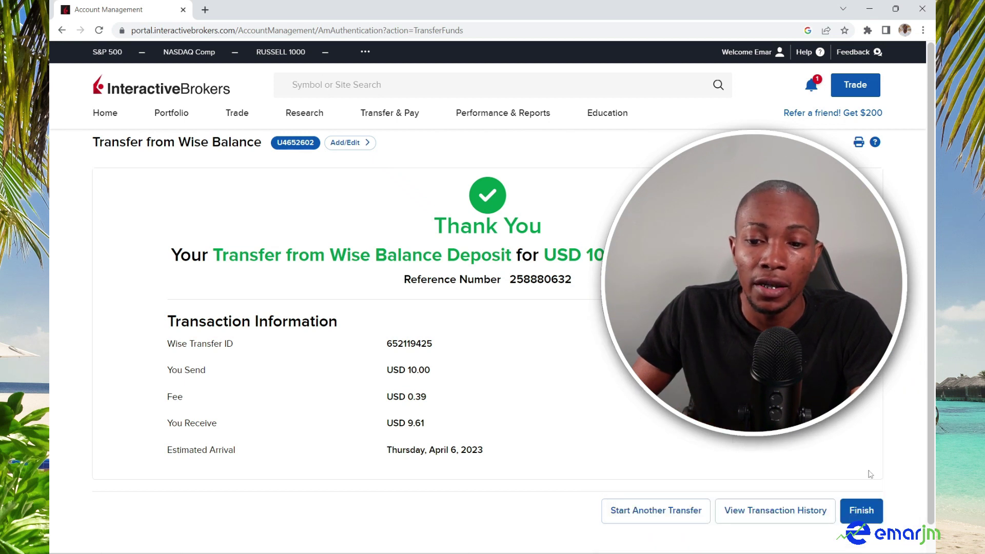
click(870, 511)
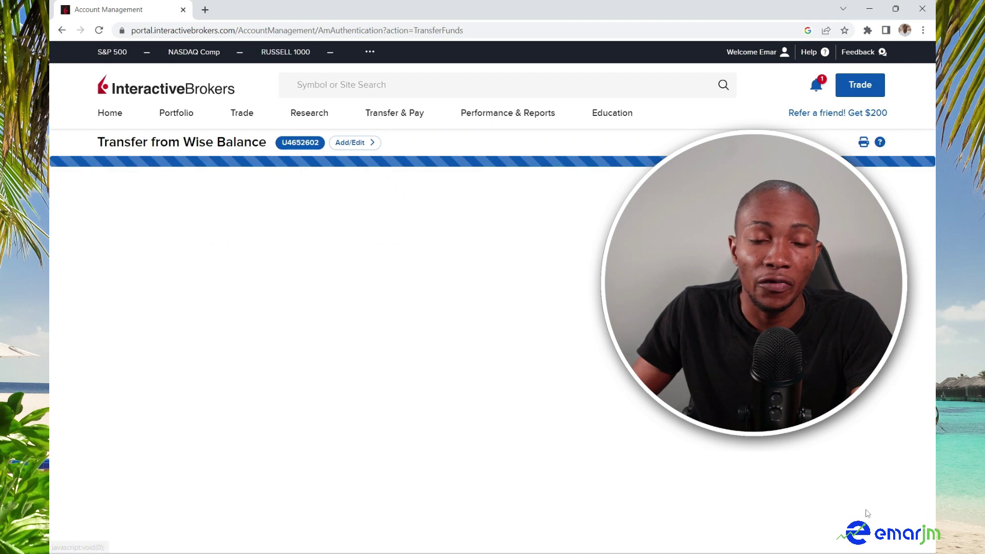
Step: Start a new deposit via the saved Transfer from Wise Balance method and open the currency choice
click(177, 113)
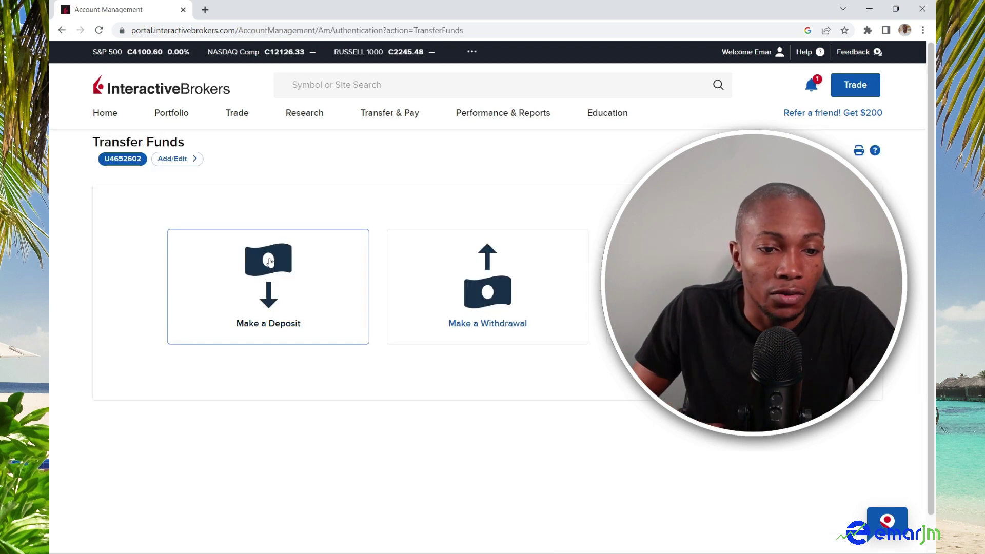
click(269, 261)
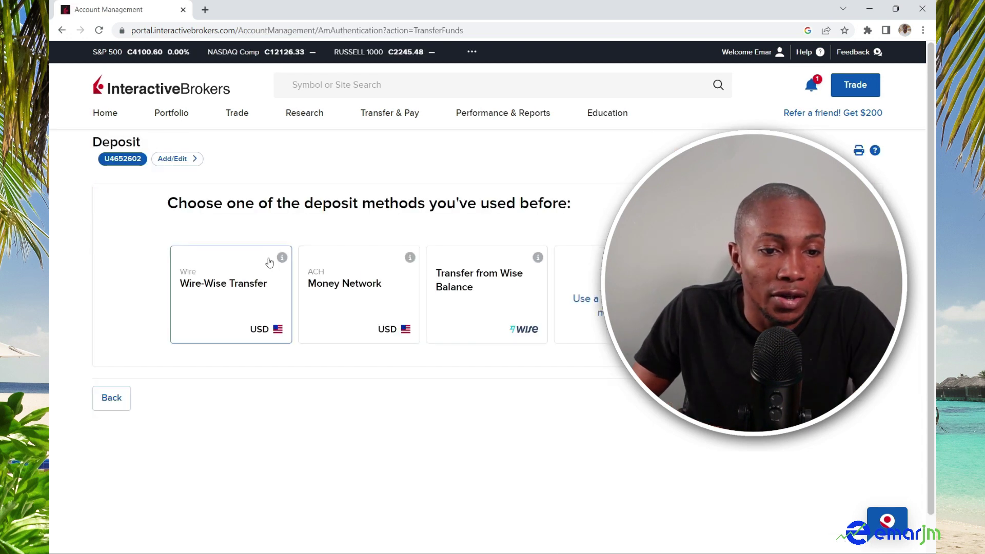
click(485, 300)
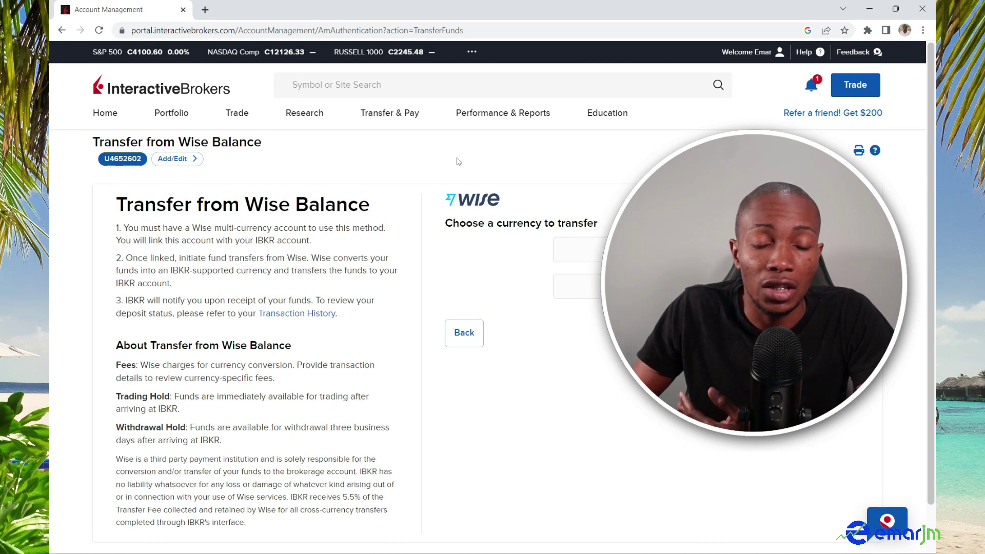
click(595, 287)
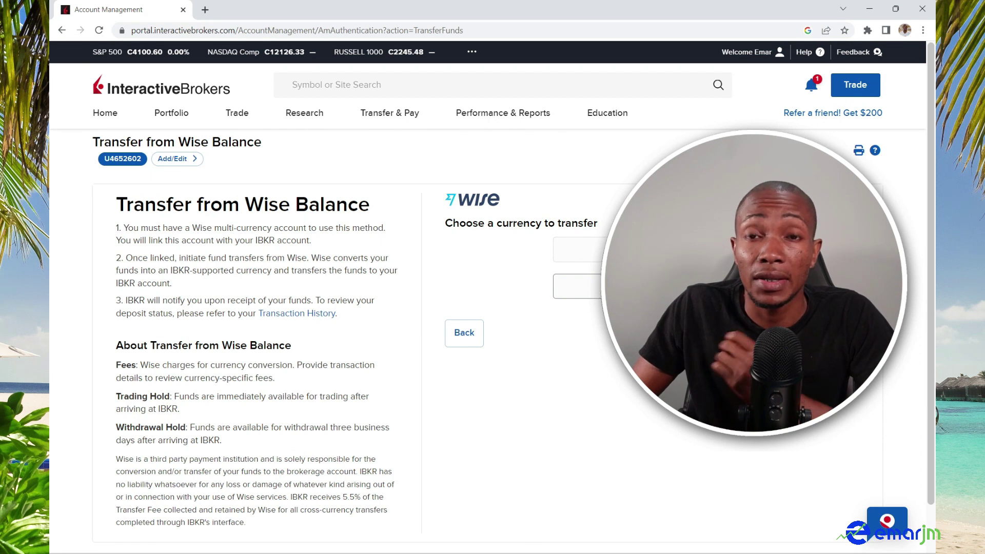